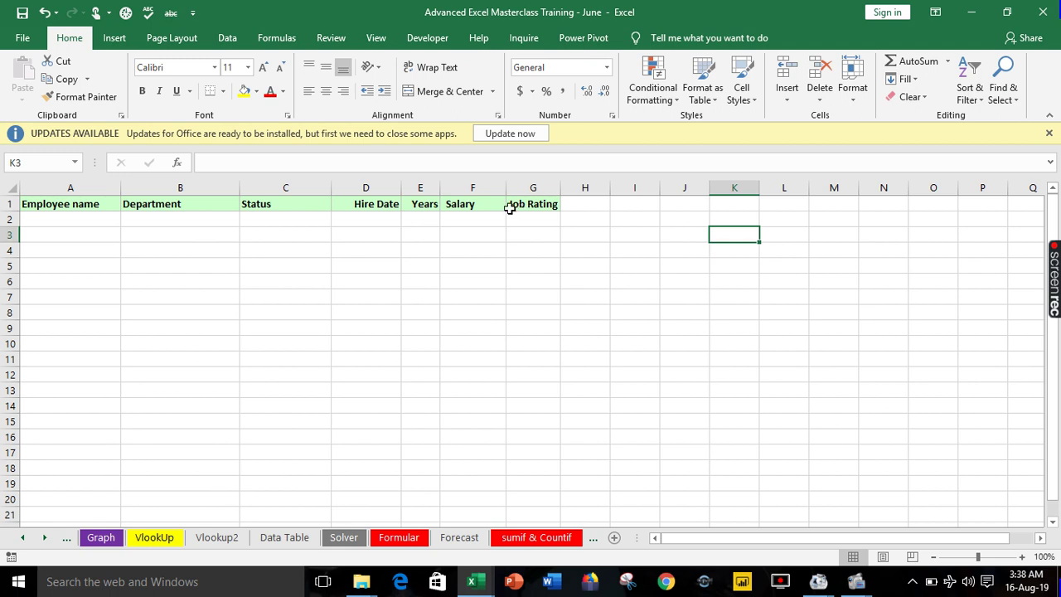
Inspect the entry cells under the Employee name, Department, Status, Hire Date and Salary headers for their formats.
left_click(104, 218)
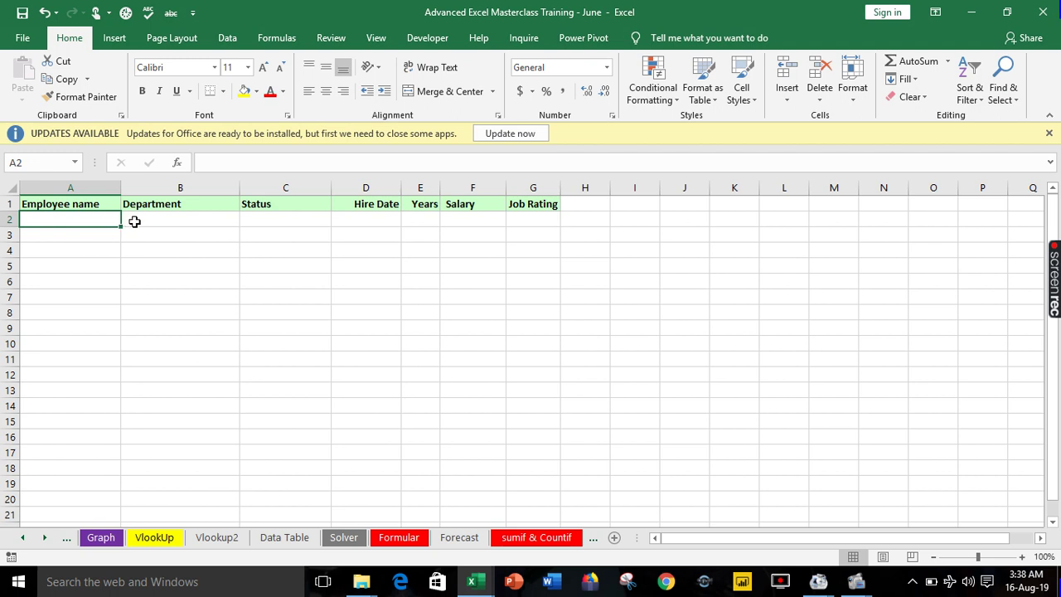
left_click(182, 225)
left_click(265, 223)
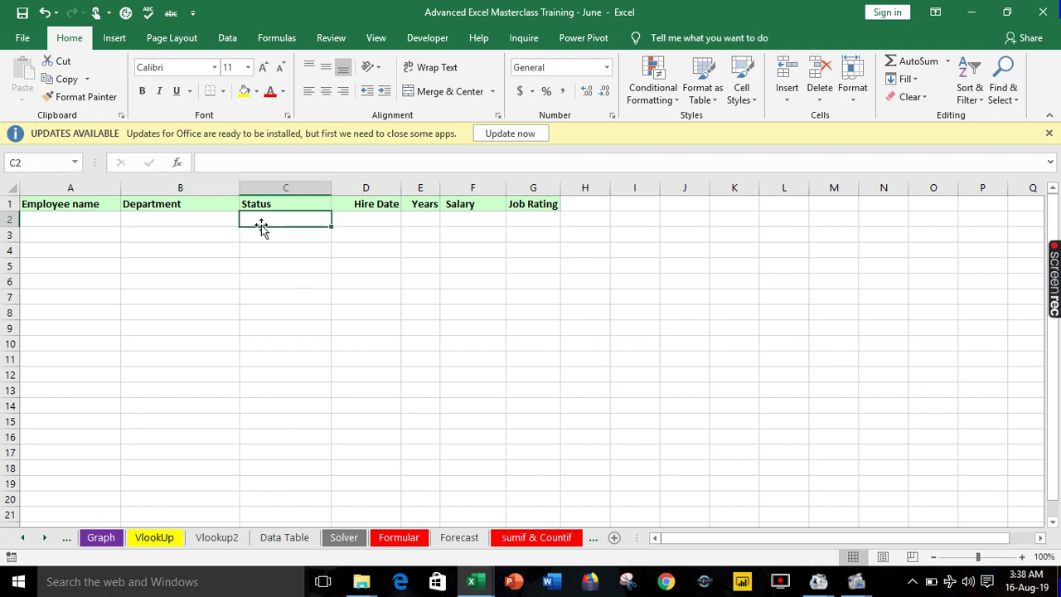
left_click(352, 219)
left_click(472, 219)
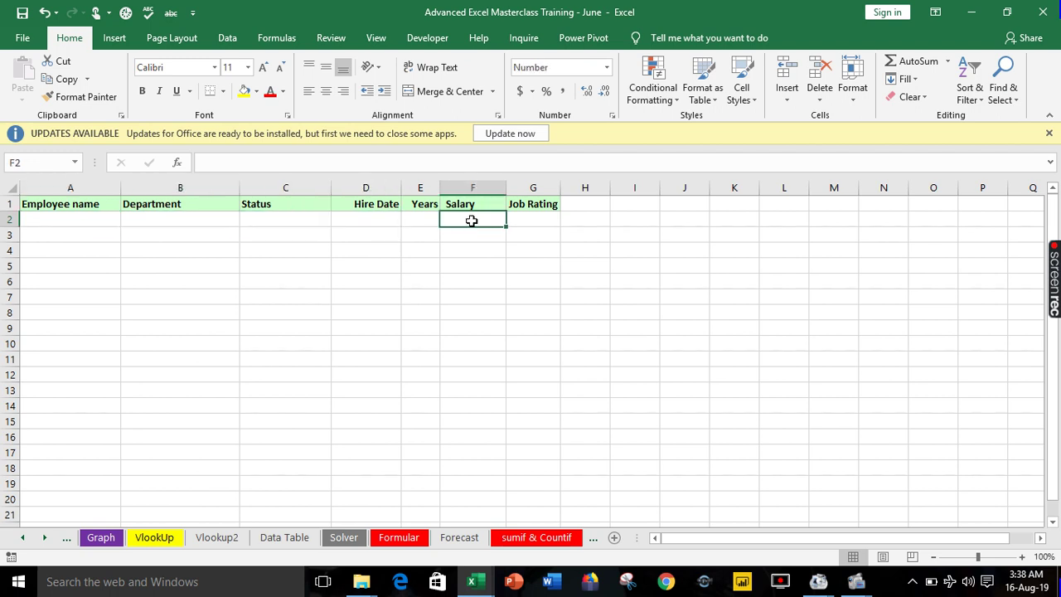
left_click(73, 241)
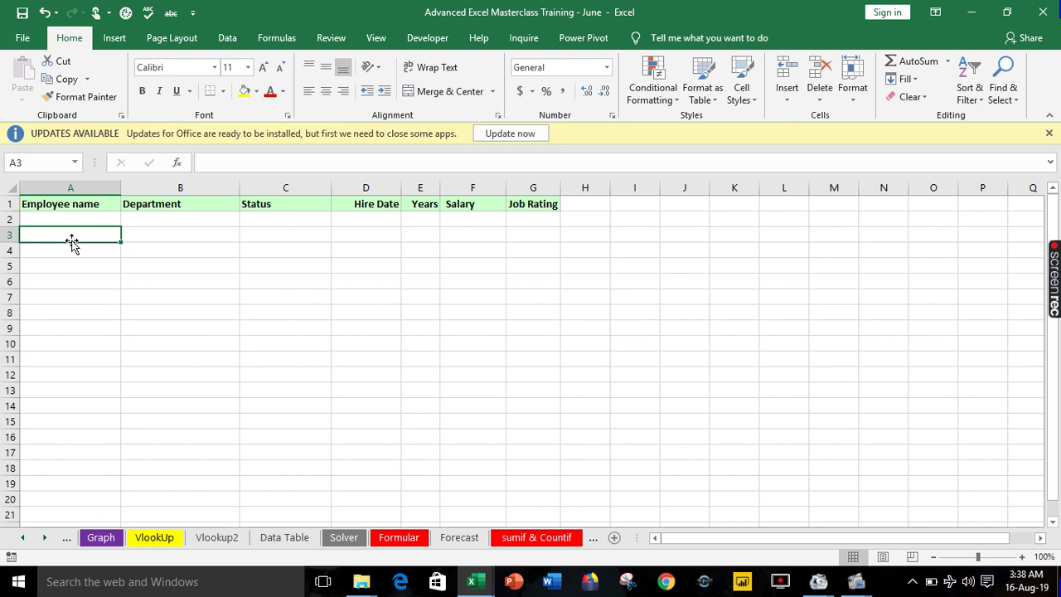
left_click(228, 258)
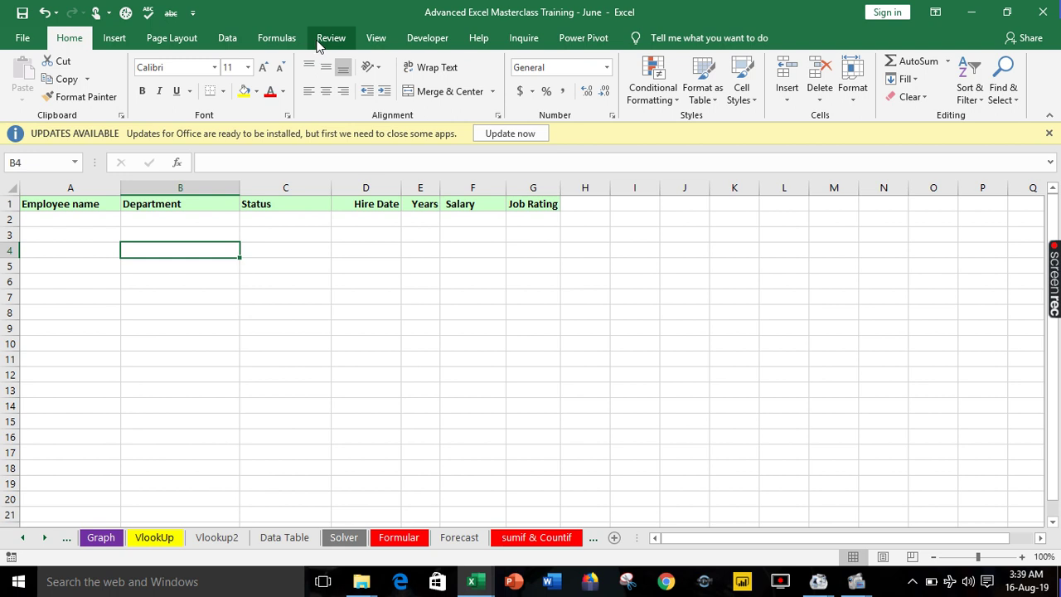
In Customize the Ribbon, add a new tab with a group and rename the tab 'Sogo'.
right_click(318, 45)
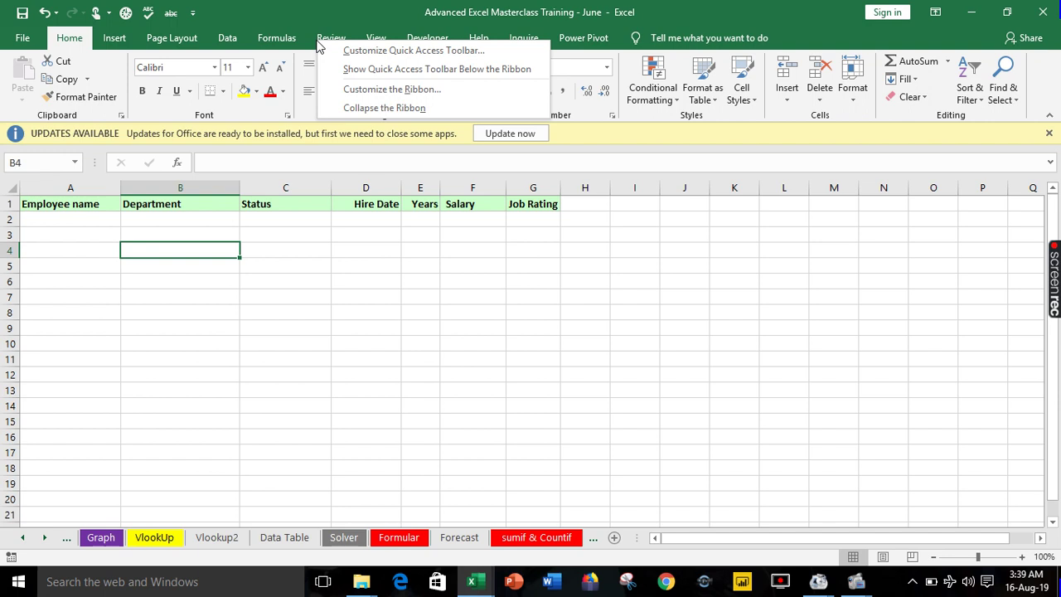
left_click(373, 89)
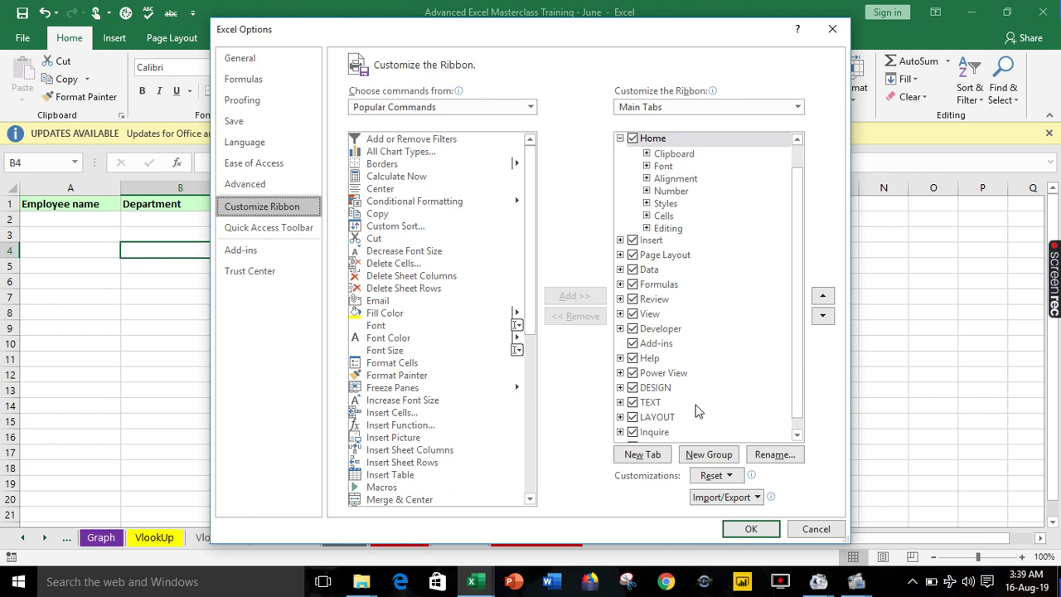
left_click(651, 464)
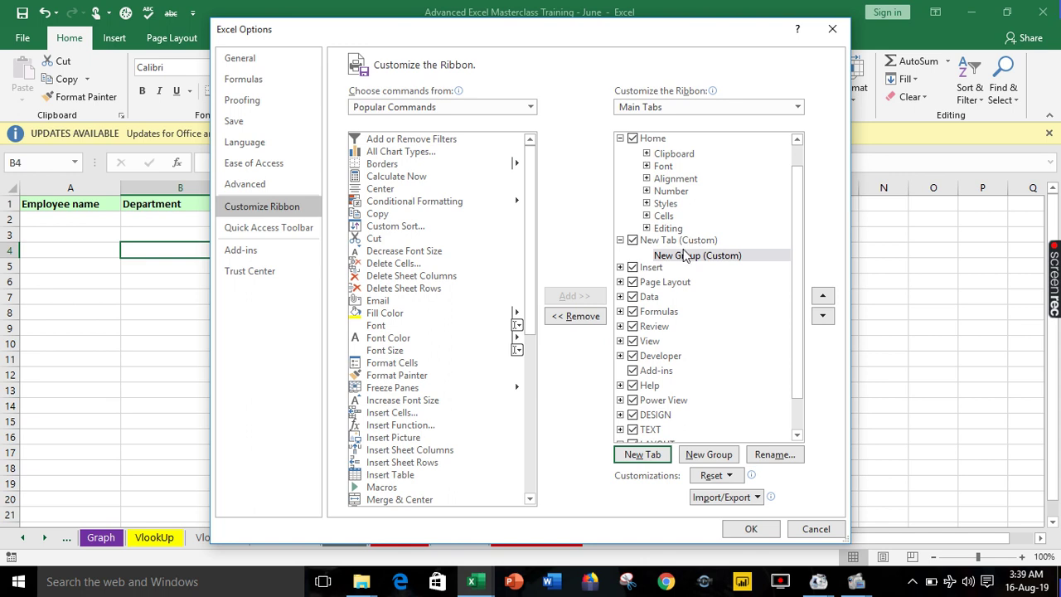
left_click(676, 242)
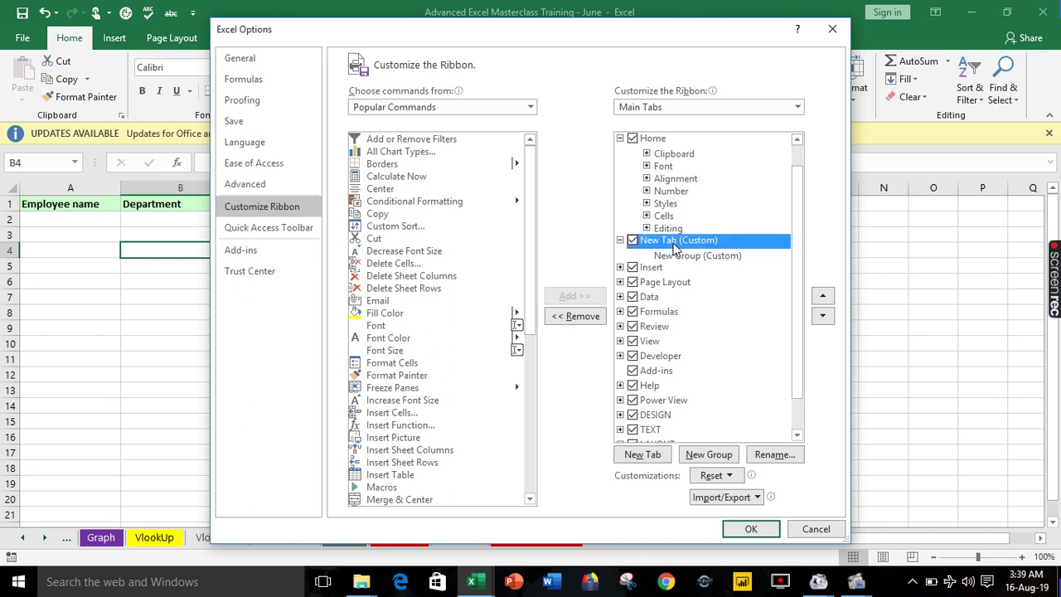
right_click(674, 251)
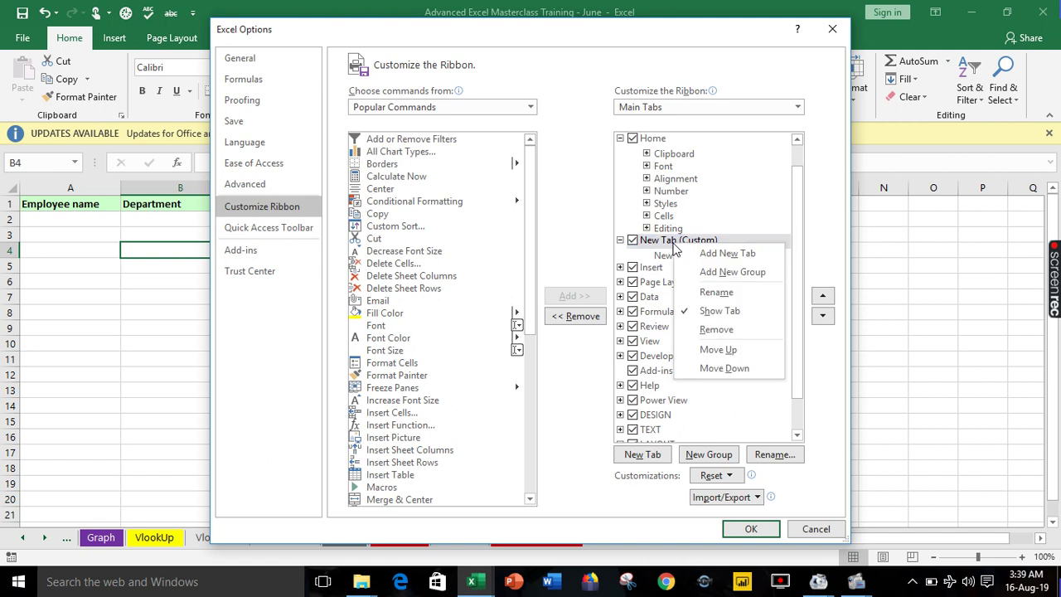
left_click(714, 294)
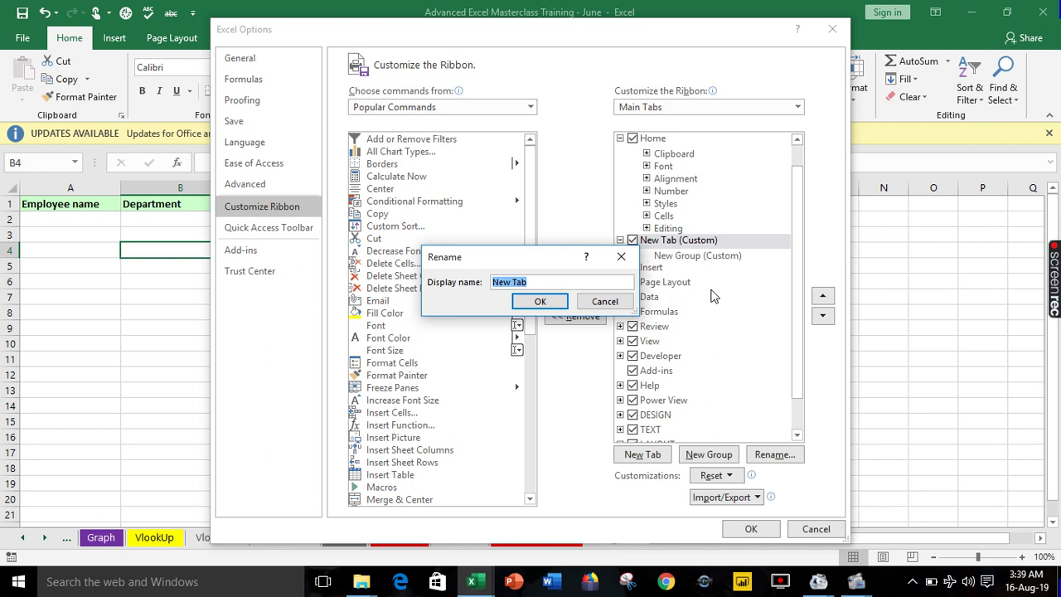
type("Sogo")
key("Return")
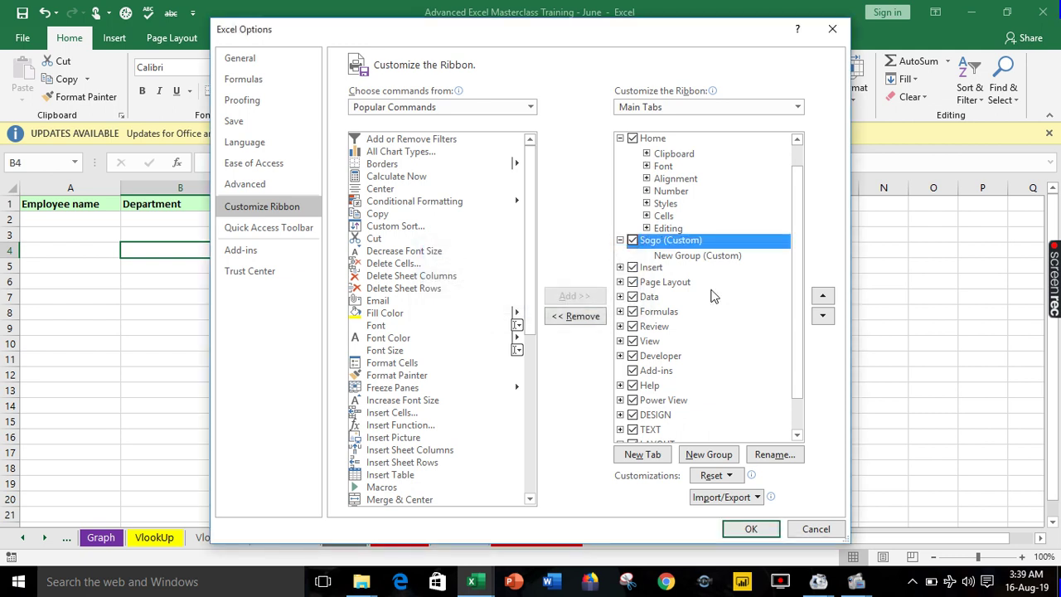
Add the Form command from Commands Not in the Ribbon into Sogo's New Group and apply.
left_click(668, 257)
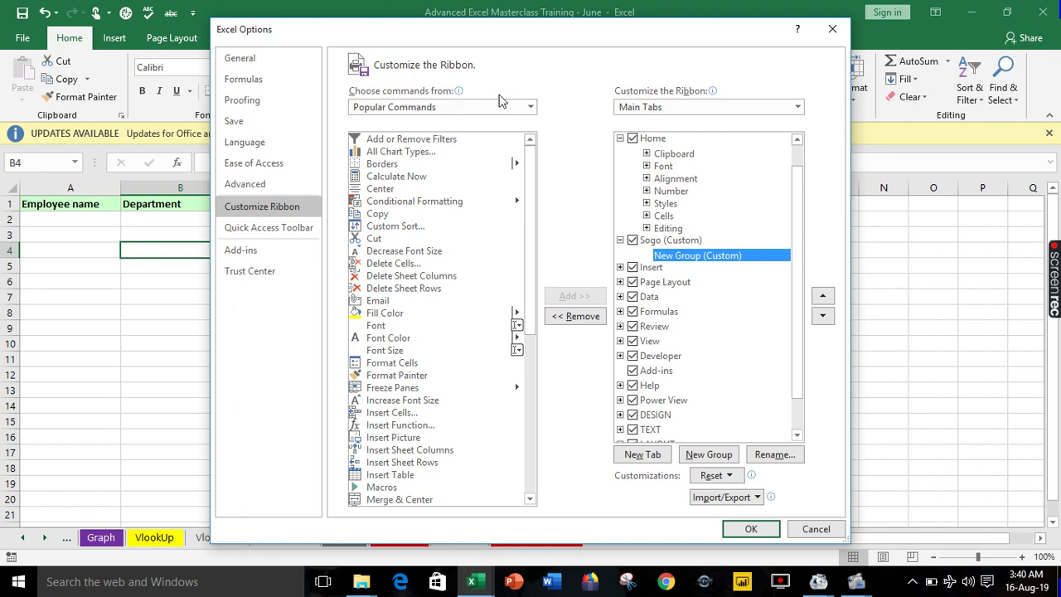
left_click(531, 109)
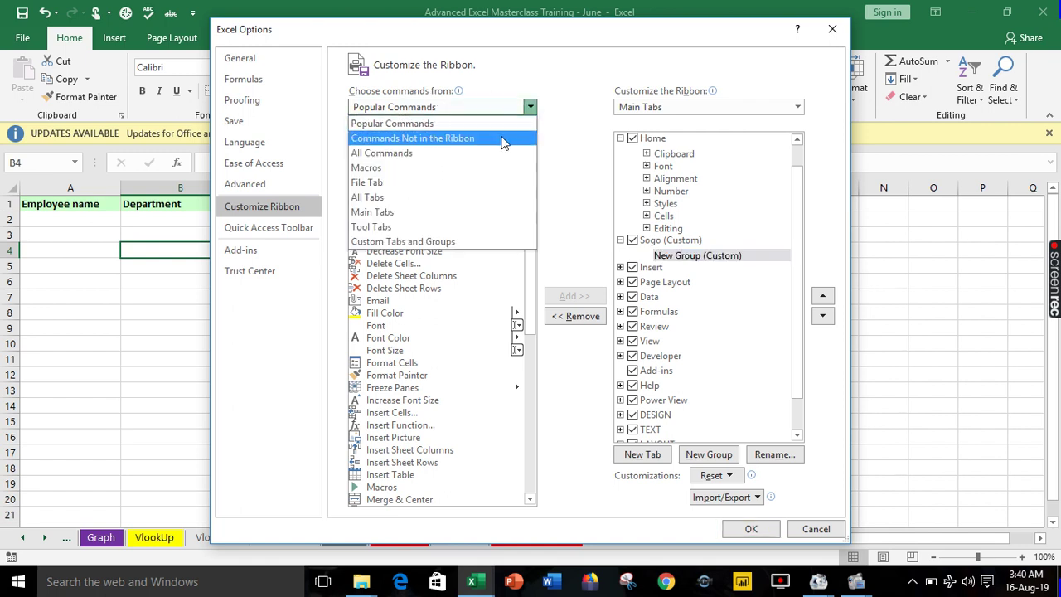
left_click(504, 138)
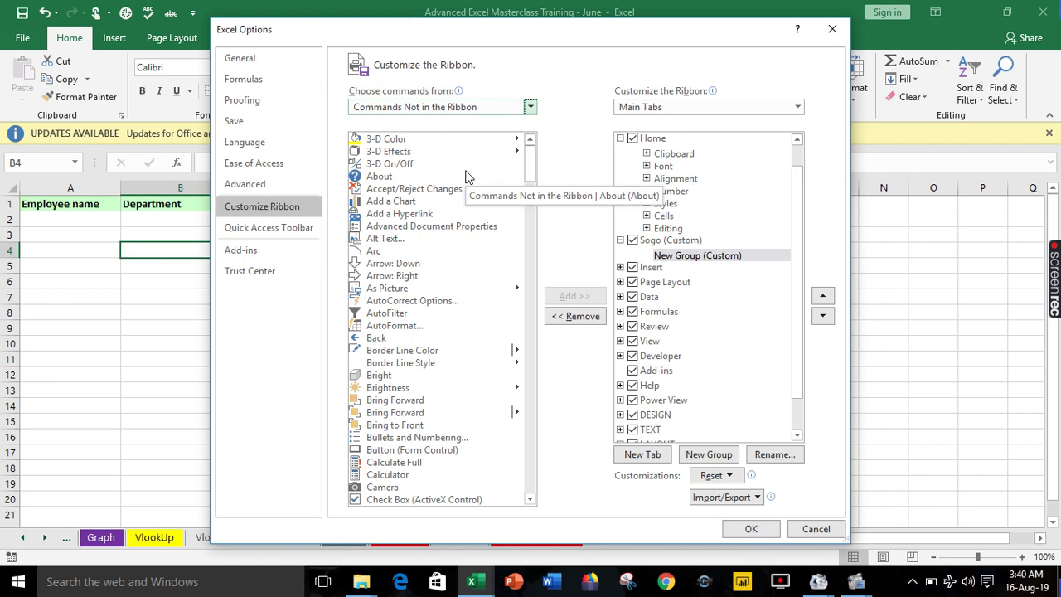
left_click(531, 499)
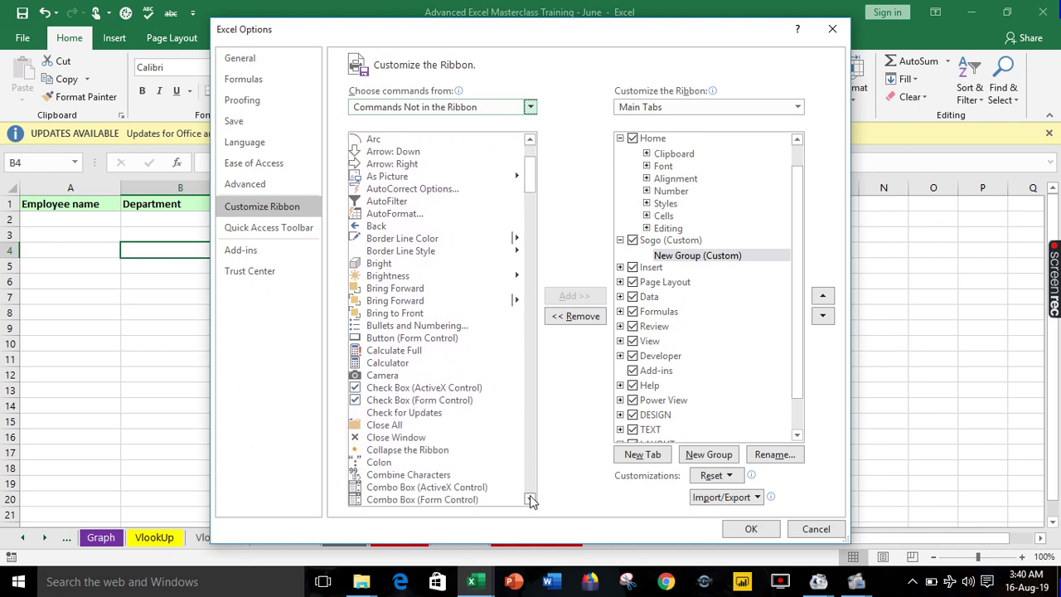
left_click_drag(531, 499, 531, 499)
left_click(379, 413)
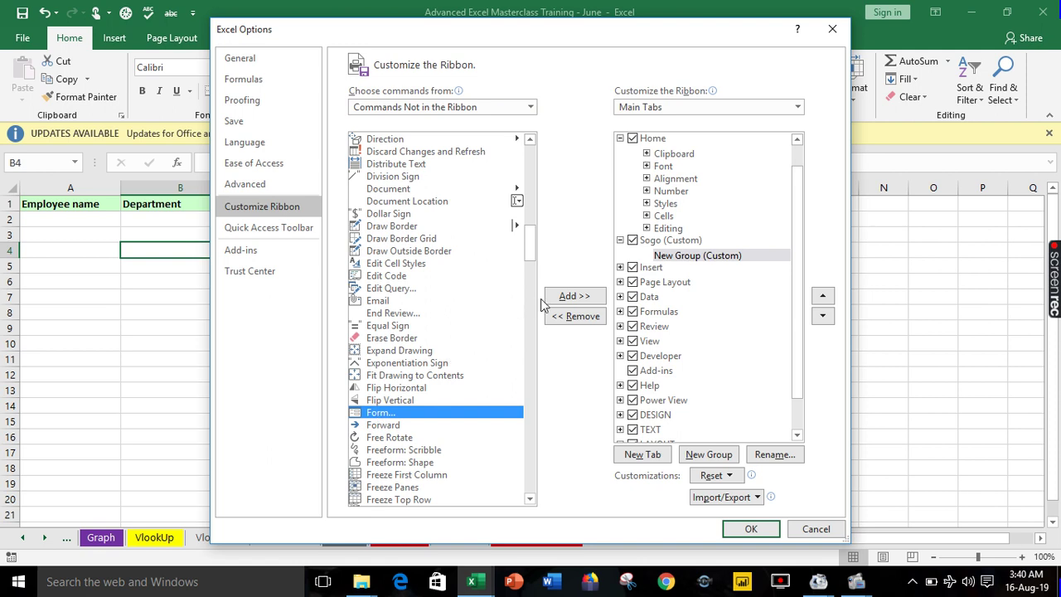
left_click(570, 297)
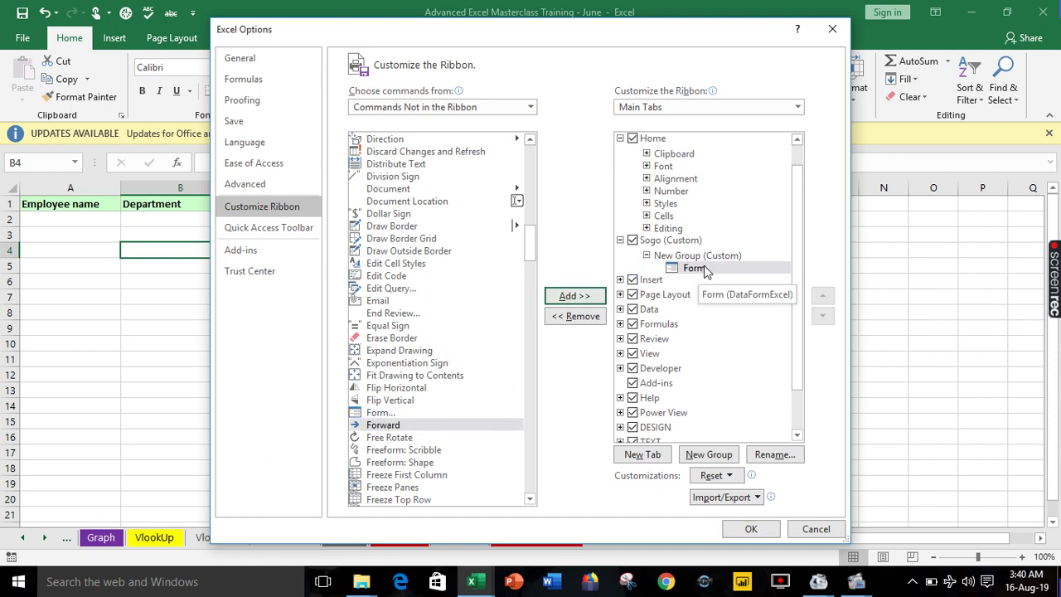
left_click(758, 528)
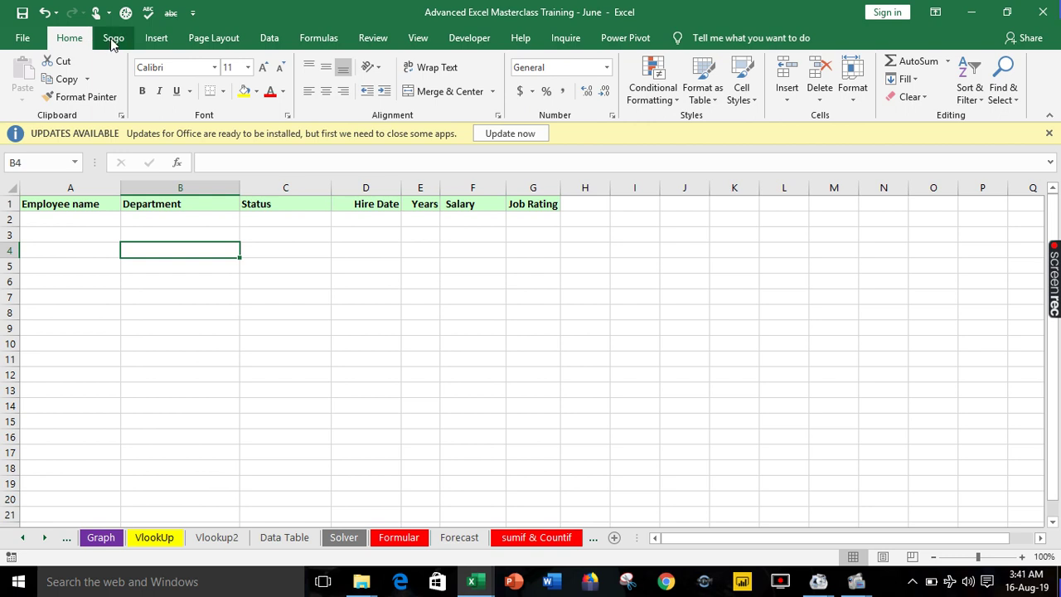
On the Sogo tab, select headers A1:G1 and run Form, accepting row 1 as column labels.
left_click(113, 39)
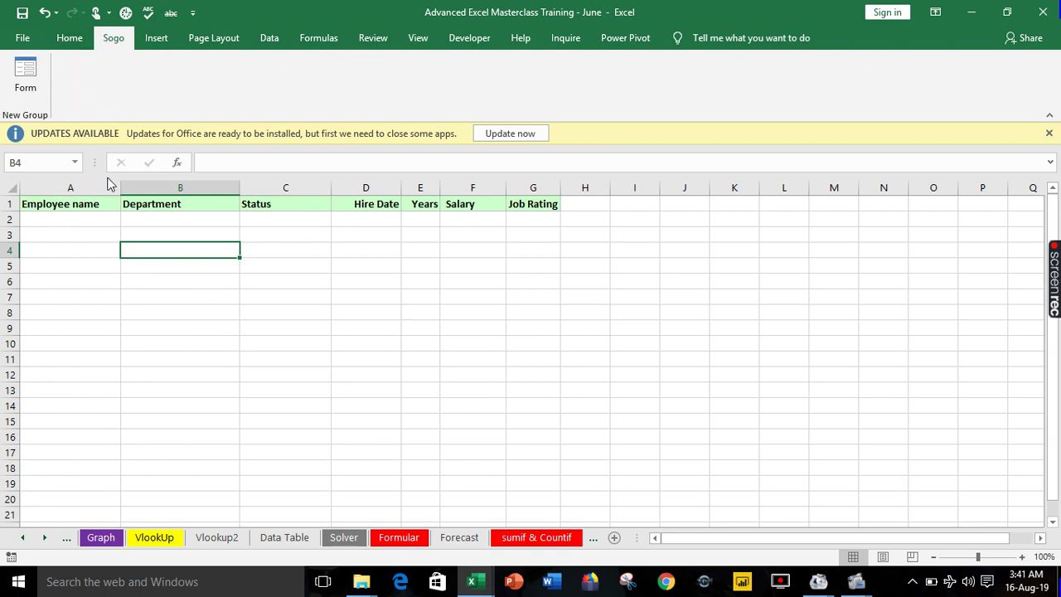
left_click(91, 205)
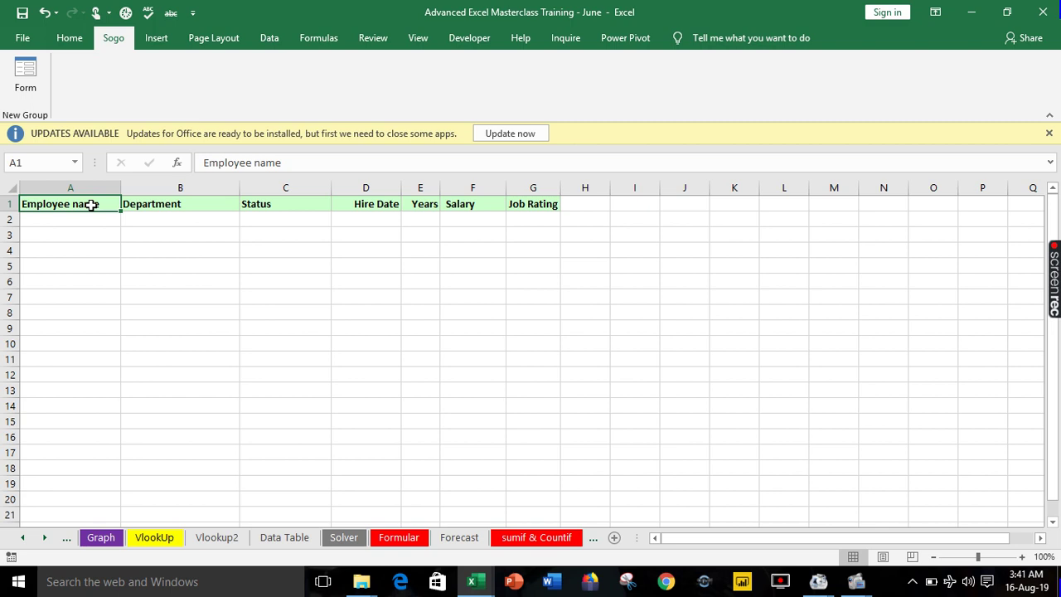
left_click_drag(90, 205, 547, 207)
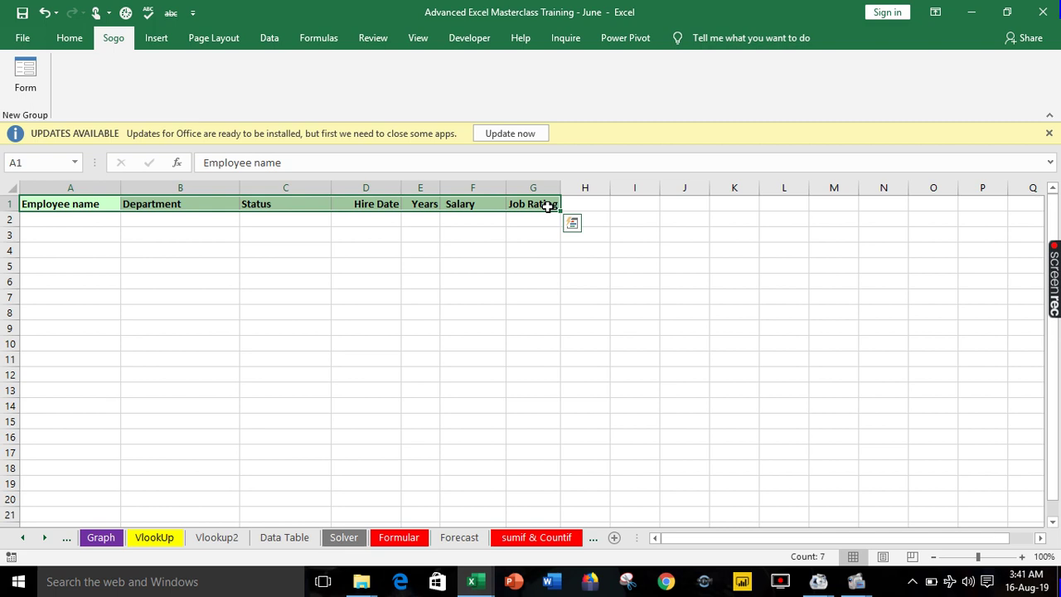
left_click(29, 80)
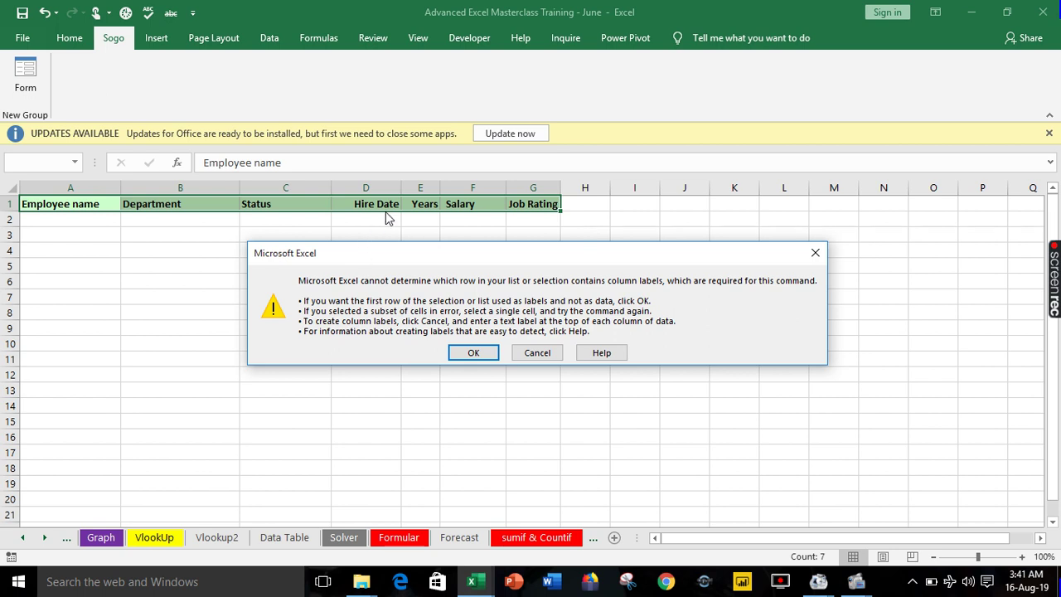
left_click(471, 353)
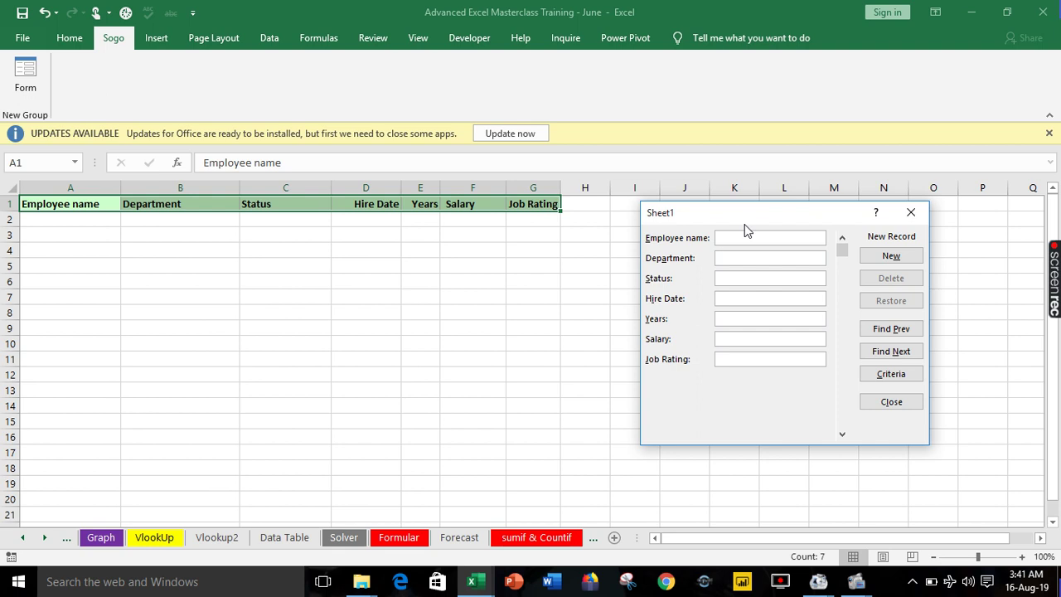
Enter the employee's name, Training, Full Time, 12-09-13, 6, 500,000 and rating 9, then save with New.
type("Traini")
type("ng")
key("Tab")
type("Fu")
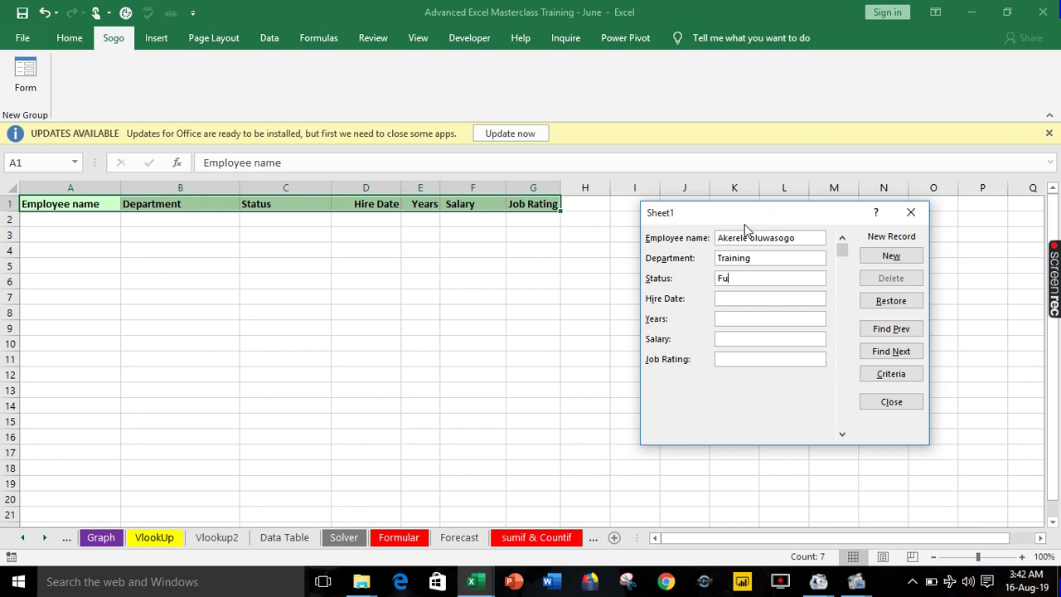
type("ll Time")
key("Tab")
type("12-09-13")
key("Tab")
type("6")
key("Tab")
type("500,000")
key("Tab")
type("9")
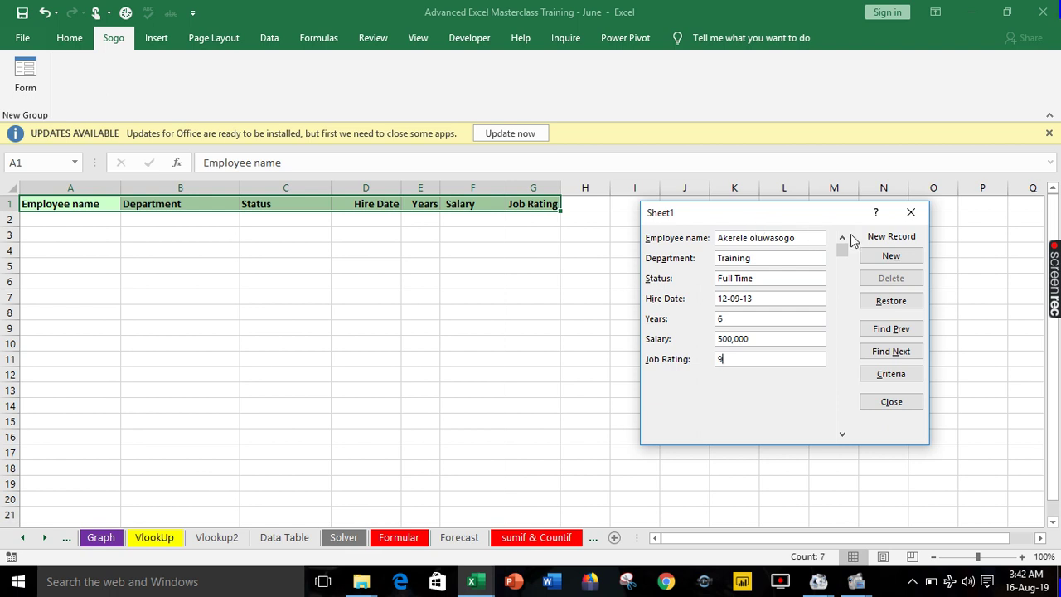
left_click(891, 256)
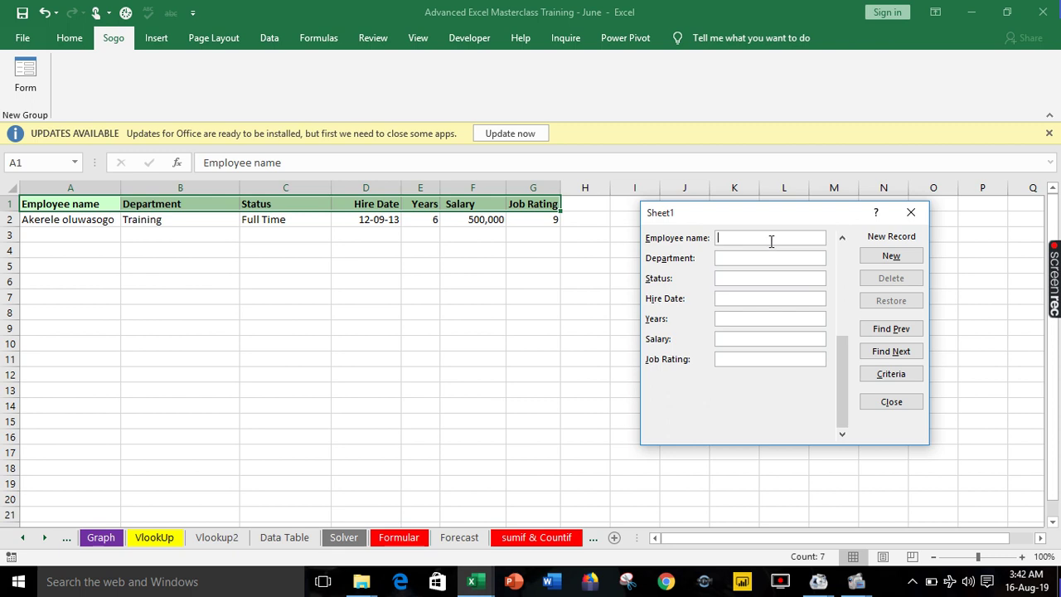
Enter the second employee's name, Business Development, Full Time, 12-10-18, 1, 300,000, rating 3, then save.
key("Tab")
type("Business")
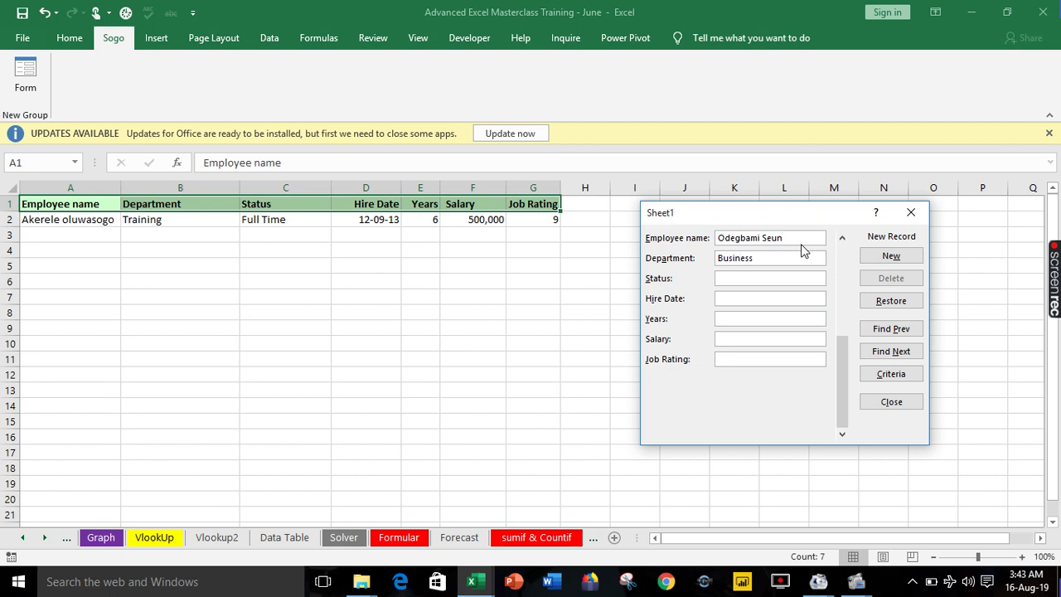
type(" DE")
key("BackSpace")
key("BackSpace")
key("BackSpace")
key("BackSpace")
key("BackSpace")
type("De")
key("Tab")
type("Full T")
type("ime")
type("12")
type("-")
type("10-1")
type("8")
type("1")
type("300,000")
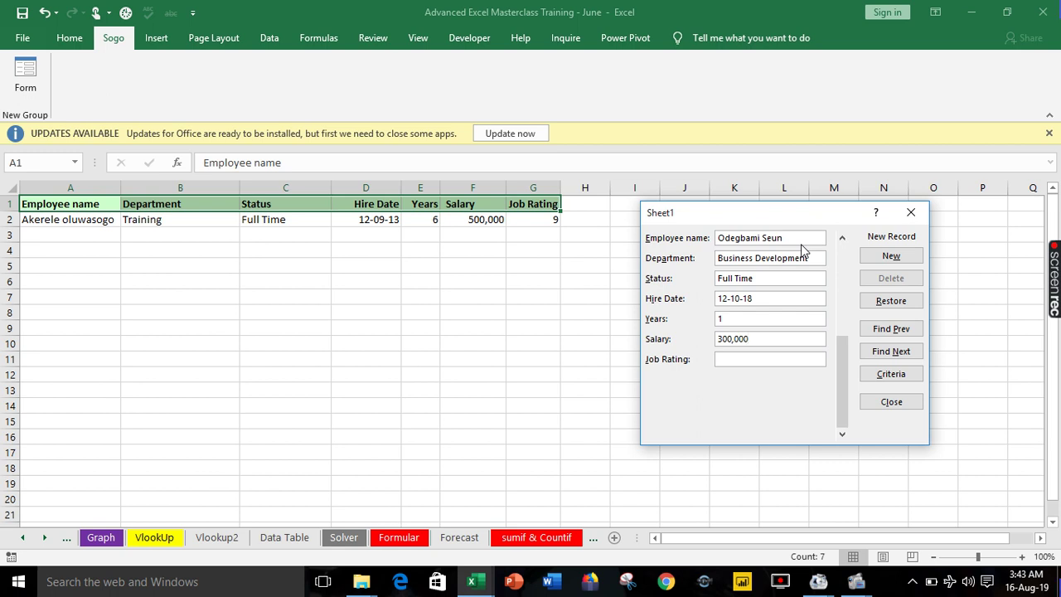
type("3")
left_click(885, 257)
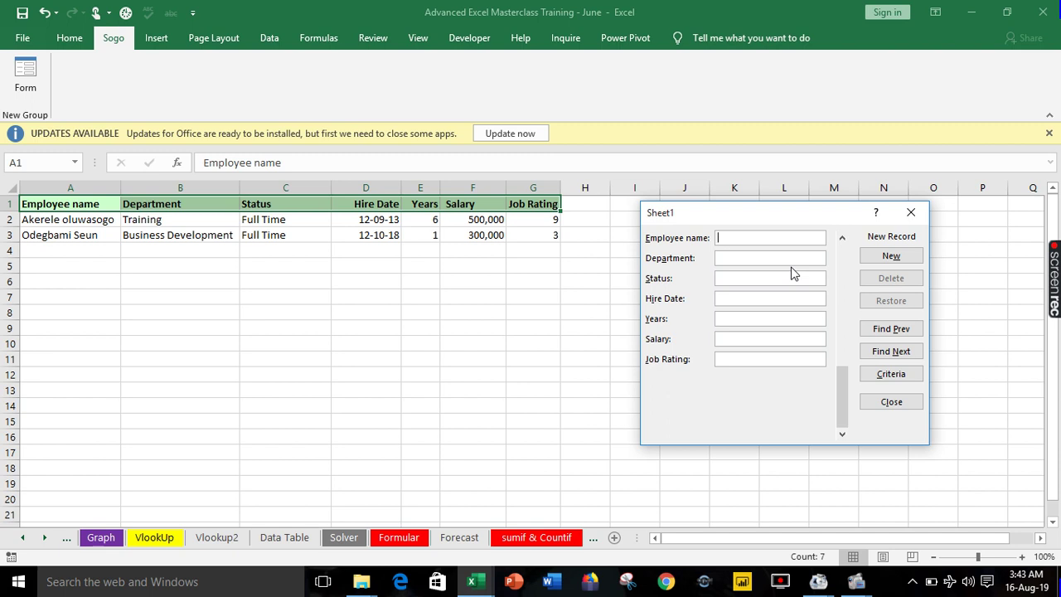
View record 2 of 2 with Find Prev, then close the data form.
left_click(890, 330)
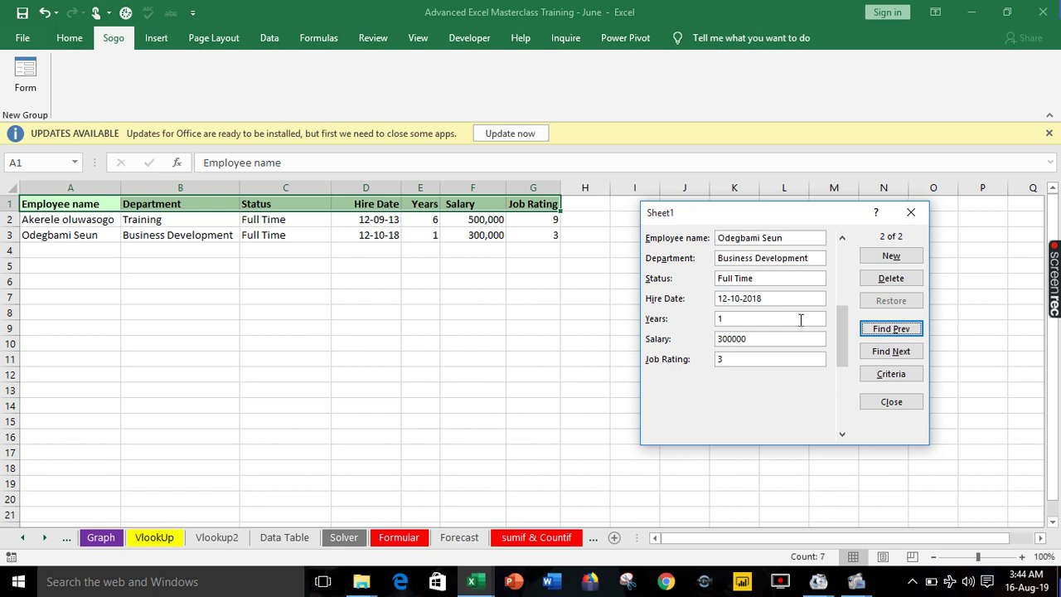
left_click(887, 403)
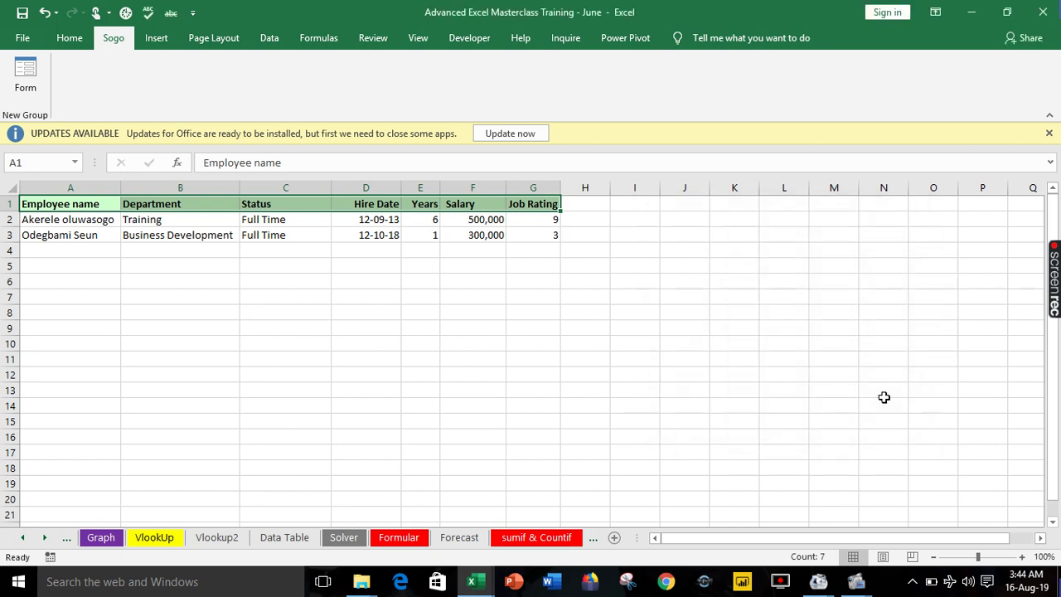